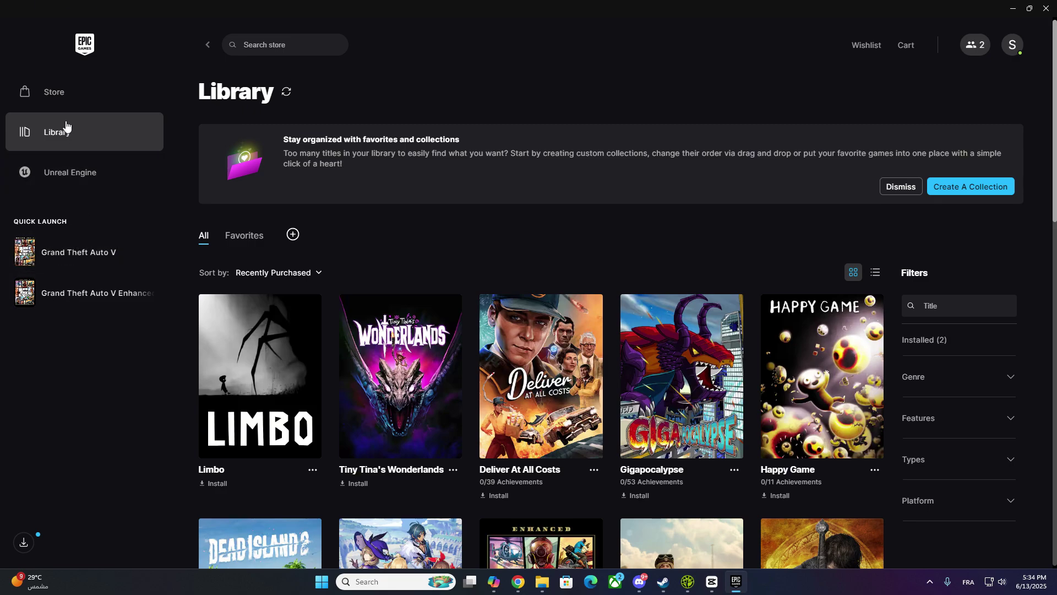
pyautogui.scroll(-4, 522, 400)
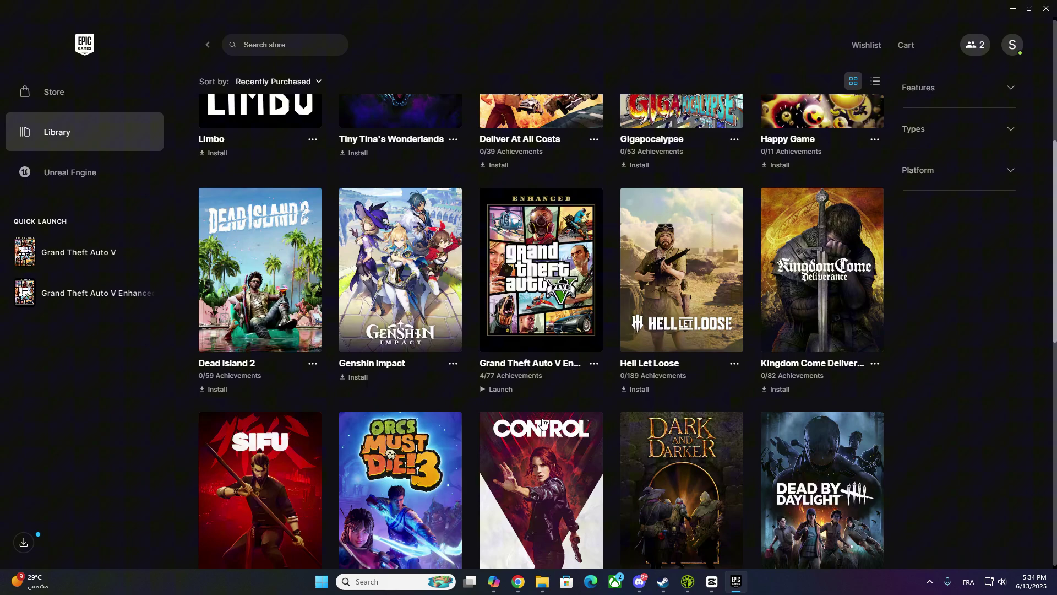
pyautogui.scroll(-1, 522, 400)
pyautogui.scroll(-2, 537, 407)
pyautogui.scroll(-1, 561, 417)
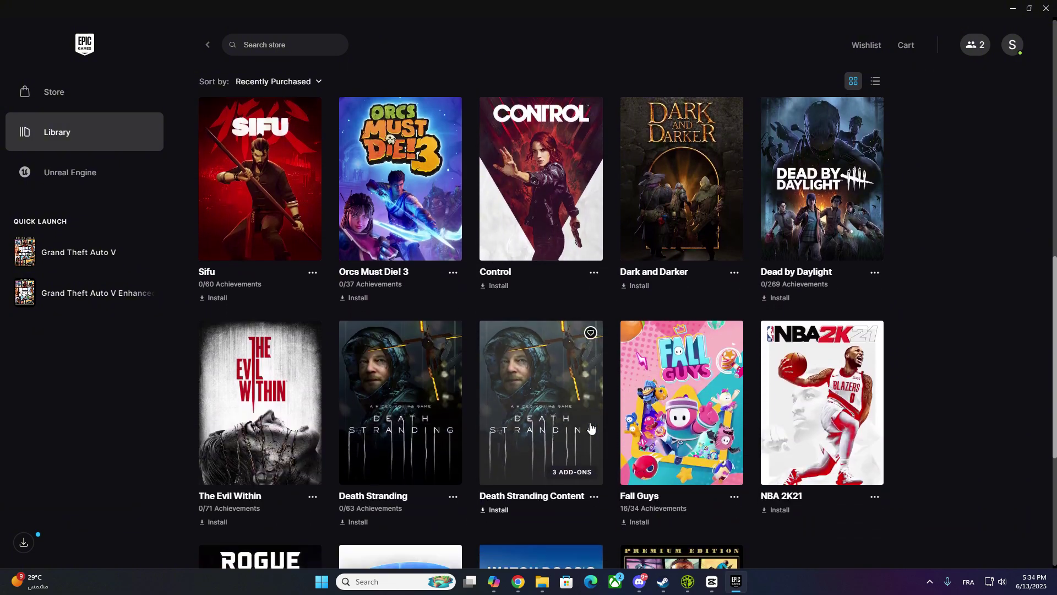
pyautogui.scroll(-1, 583, 426)
pyautogui.scroll(-2, 584, 426)
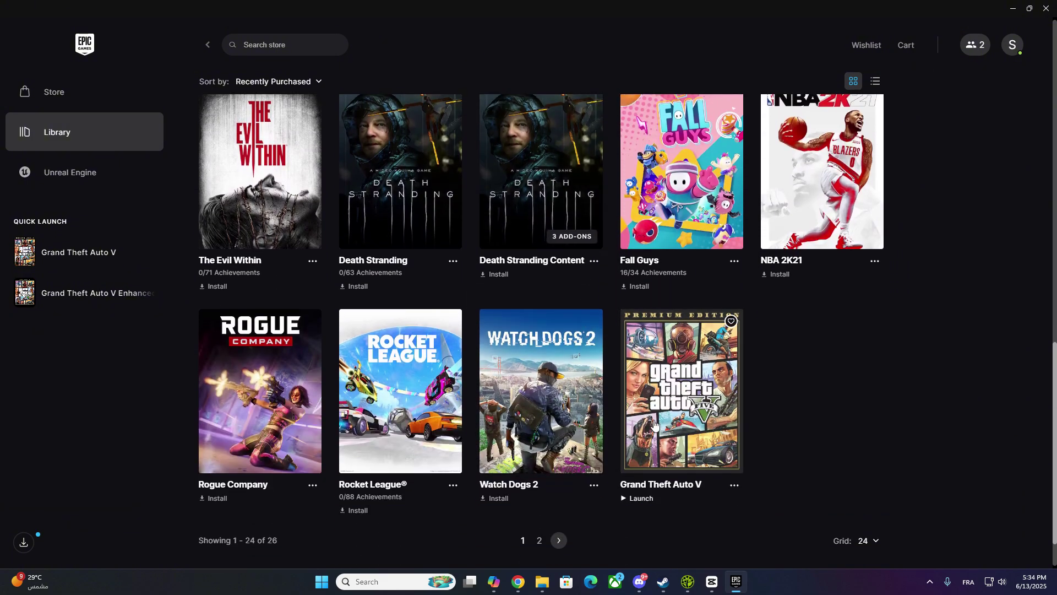
pyautogui.scroll(1, 655, 453)
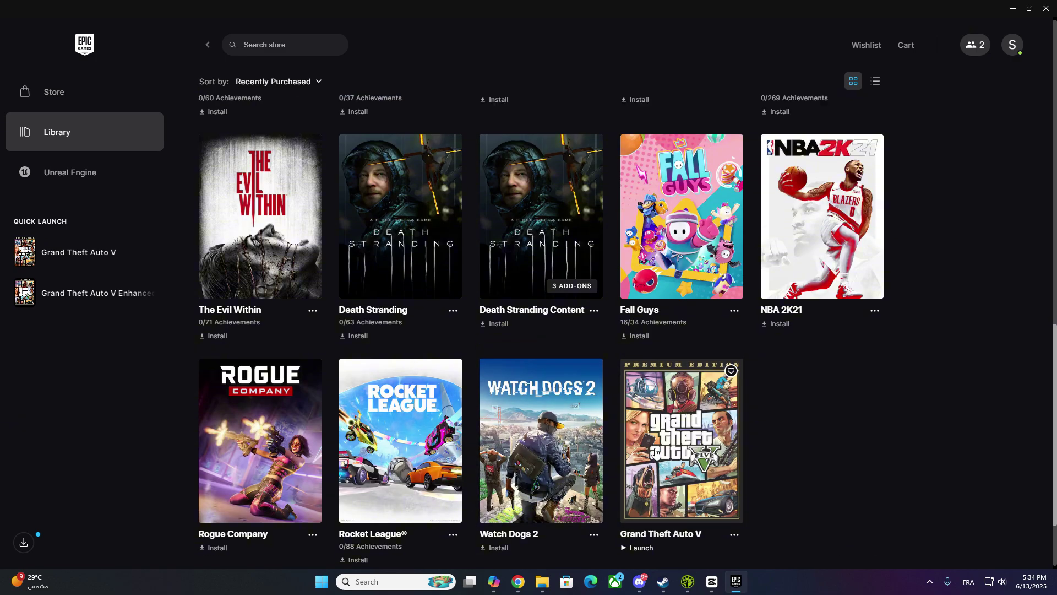
pyautogui.scroll(4, 649, 451)
pyautogui.scroll(3, 643, 450)
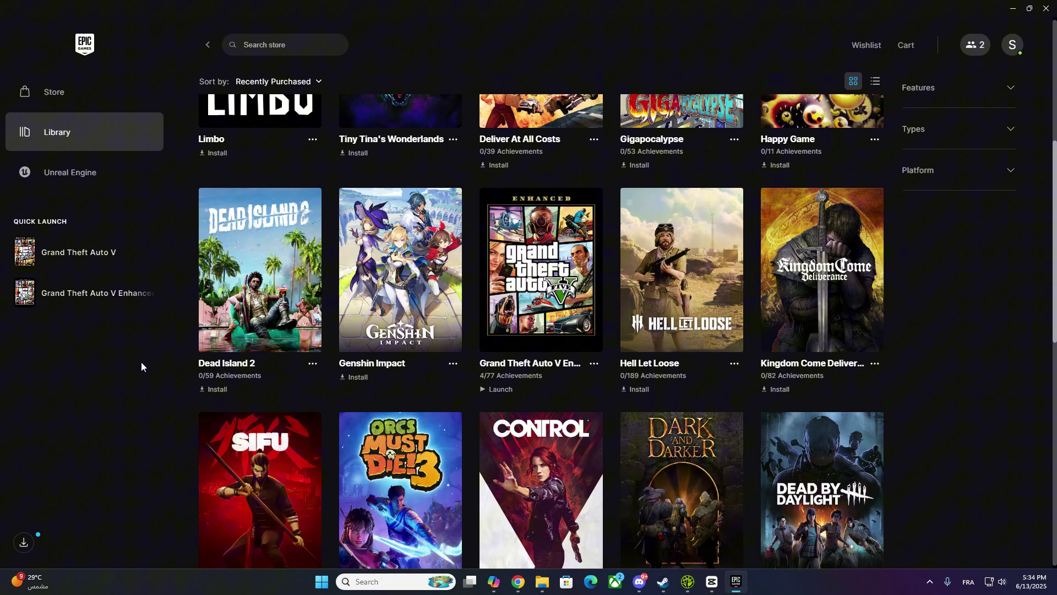
# - Bring up fivem.net in Chrome and check the full site address in the address bar
pyautogui.click(518, 582)
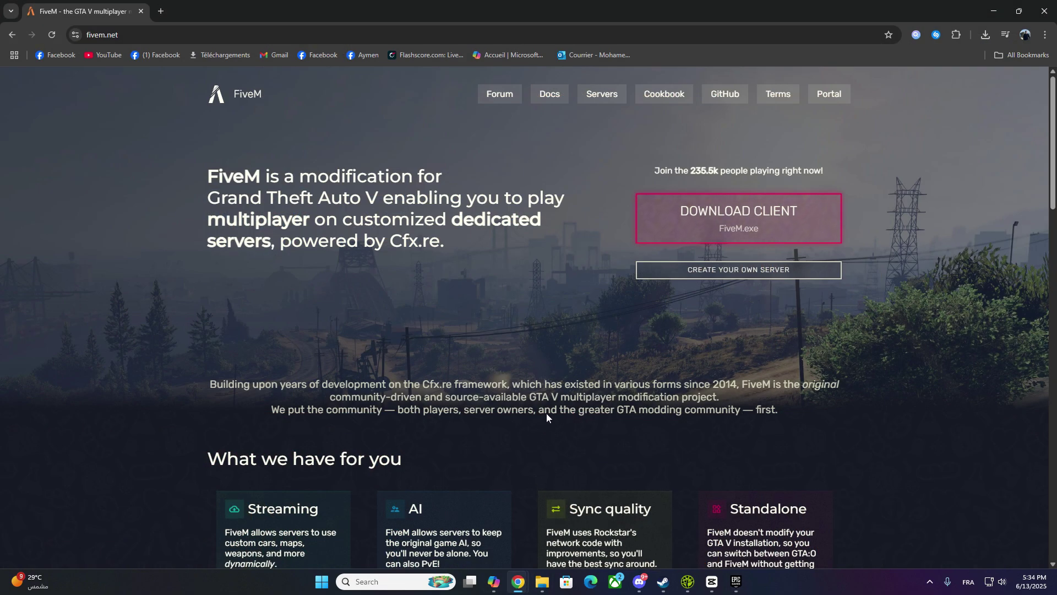
pyautogui.click(207, 35)
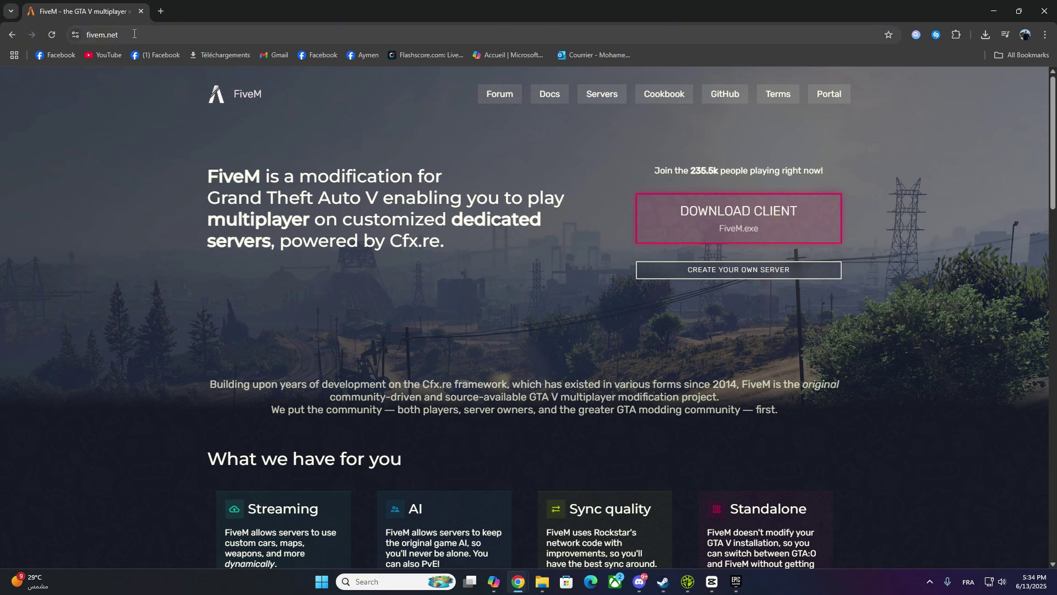
pyautogui.click(99, 35)
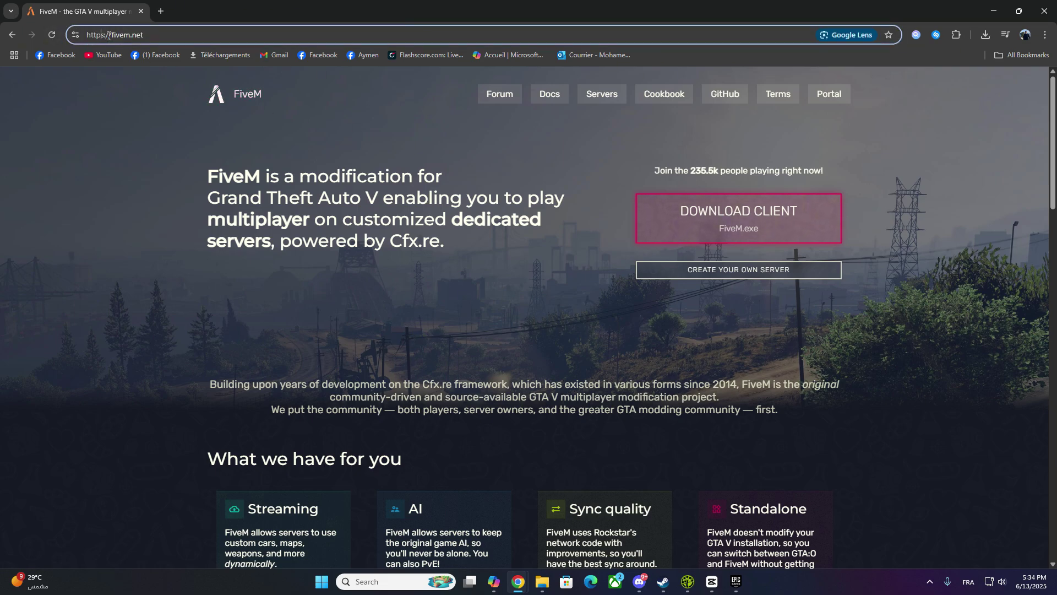
pyautogui.click(196, 178)
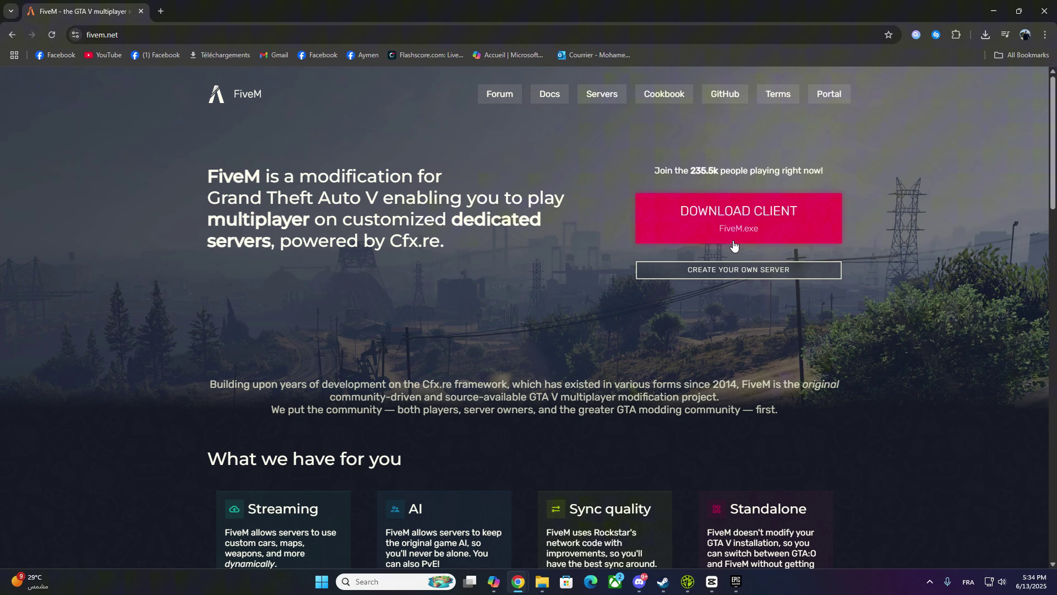
# - Start the FiveM client download and agree to the Terms of Service
pyautogui.click(753, 226)
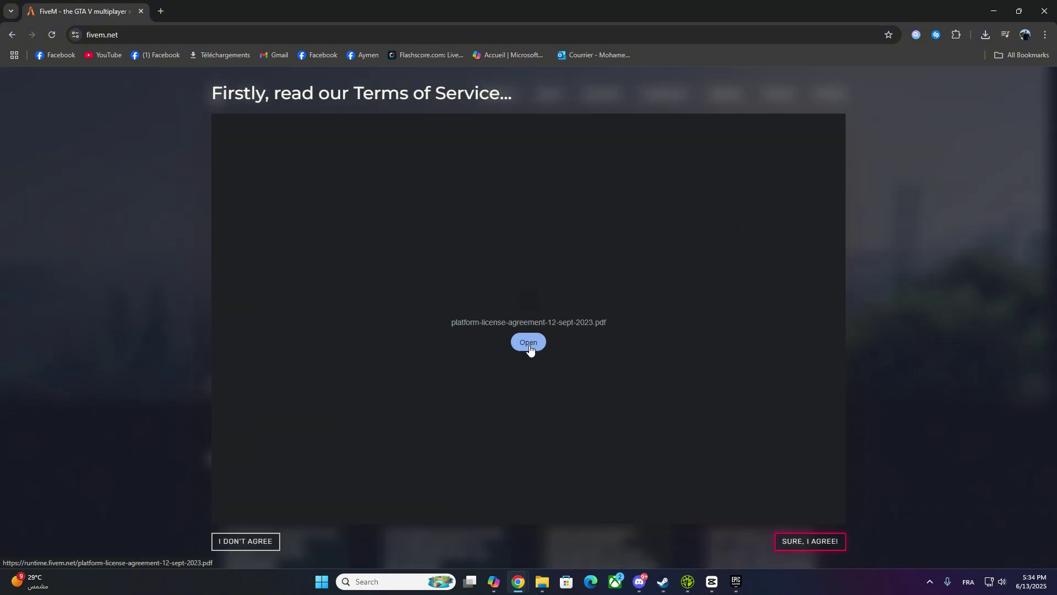
pyautogui.click(796, 546)
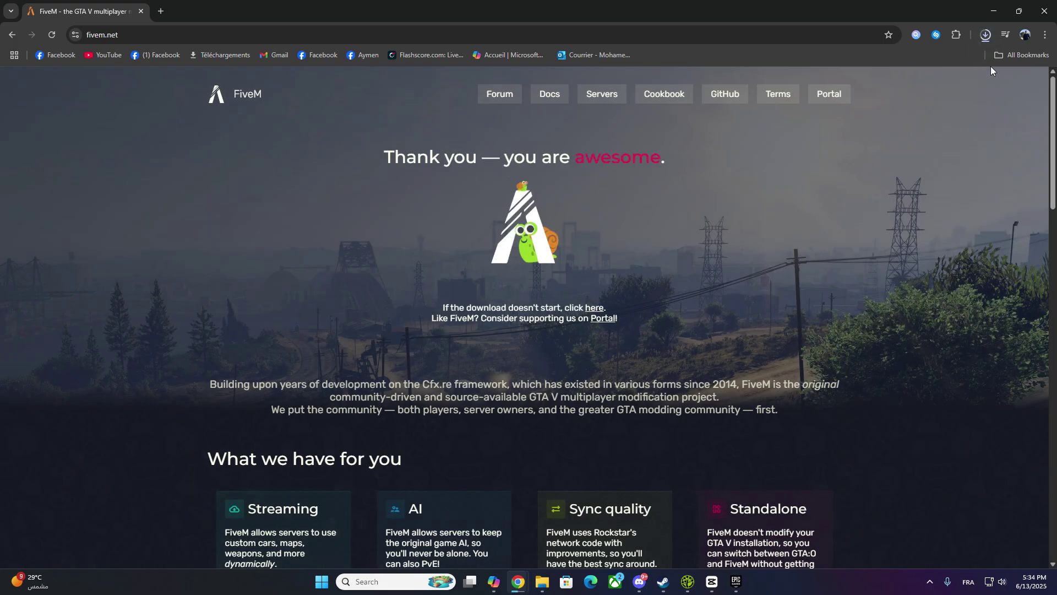
# - Run the downloaded FiveM (1).exe from Chrome's downloads panel to begin verifying game content
pyautogui.click(987, 38)
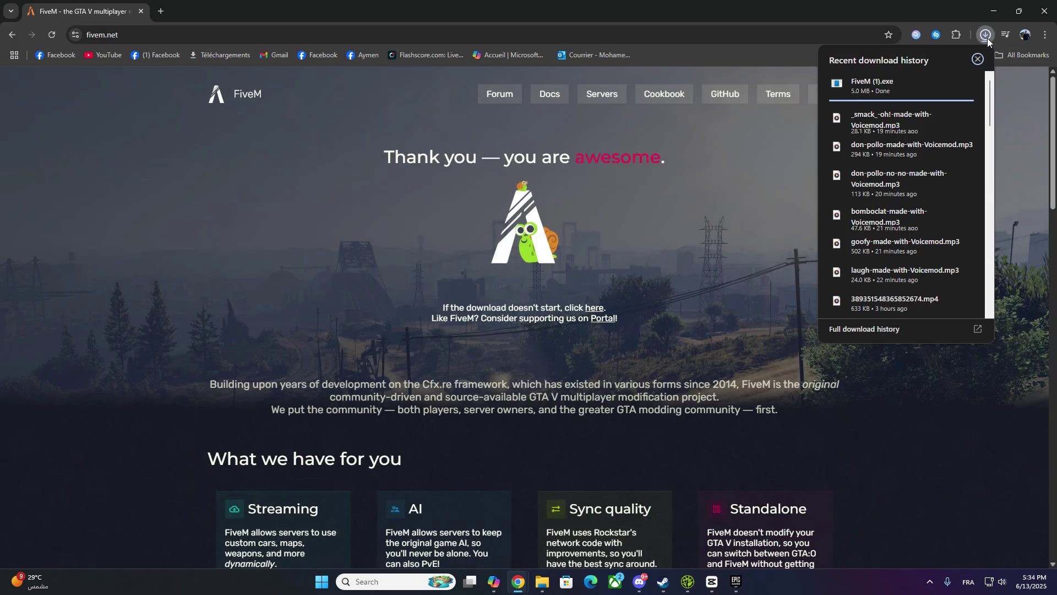
pyautogui.click(891, 90)
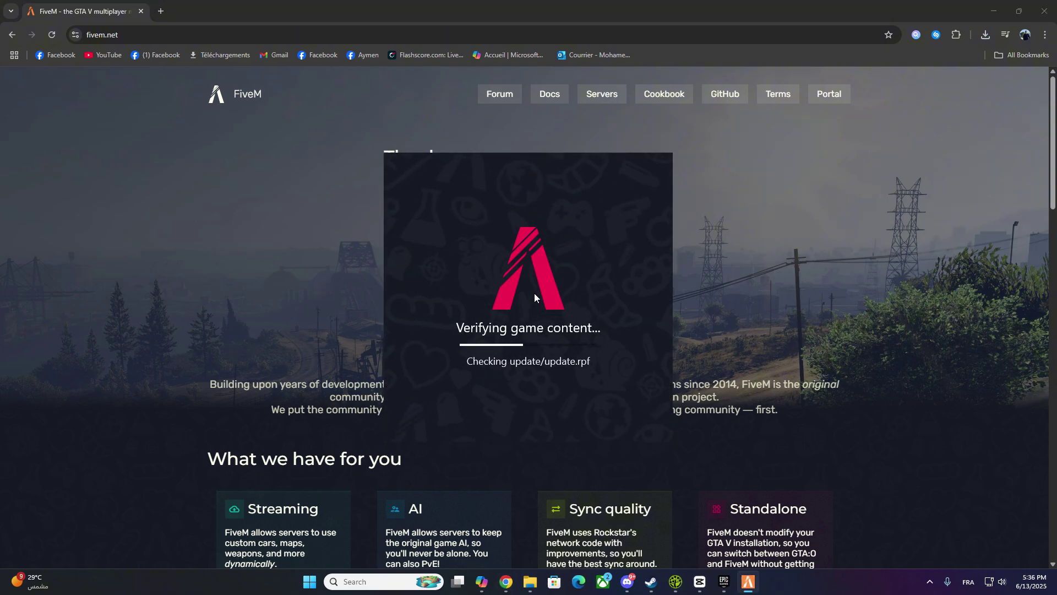
# - Confirm the game data update, then reach Grand Theft Auto V's Manage settings and its install location
pyautogui.press('Return')
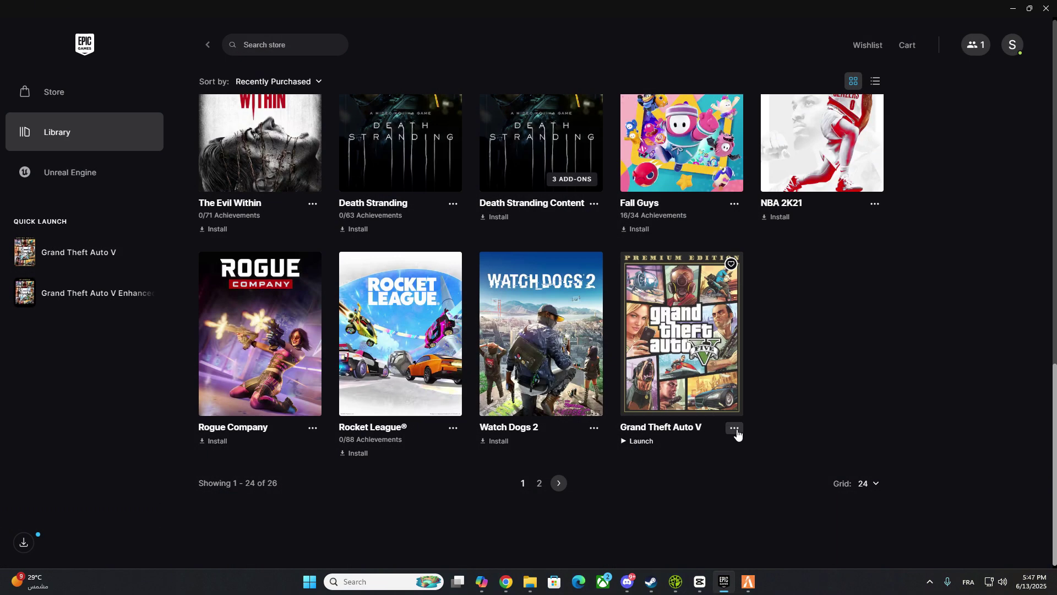
pyautogui.click(734, 430)
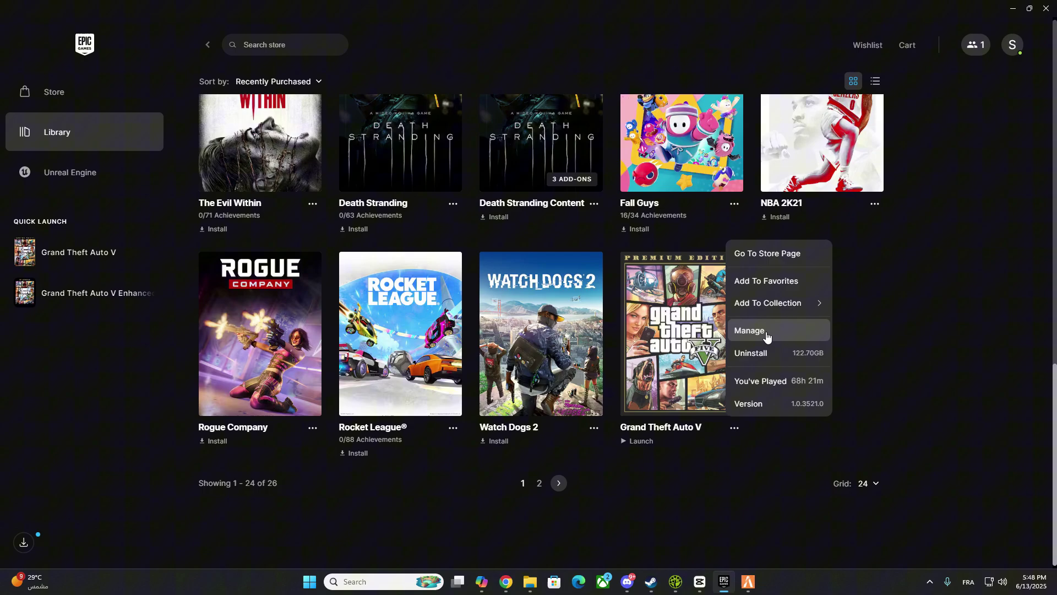
pyautogui.click(750, 332)
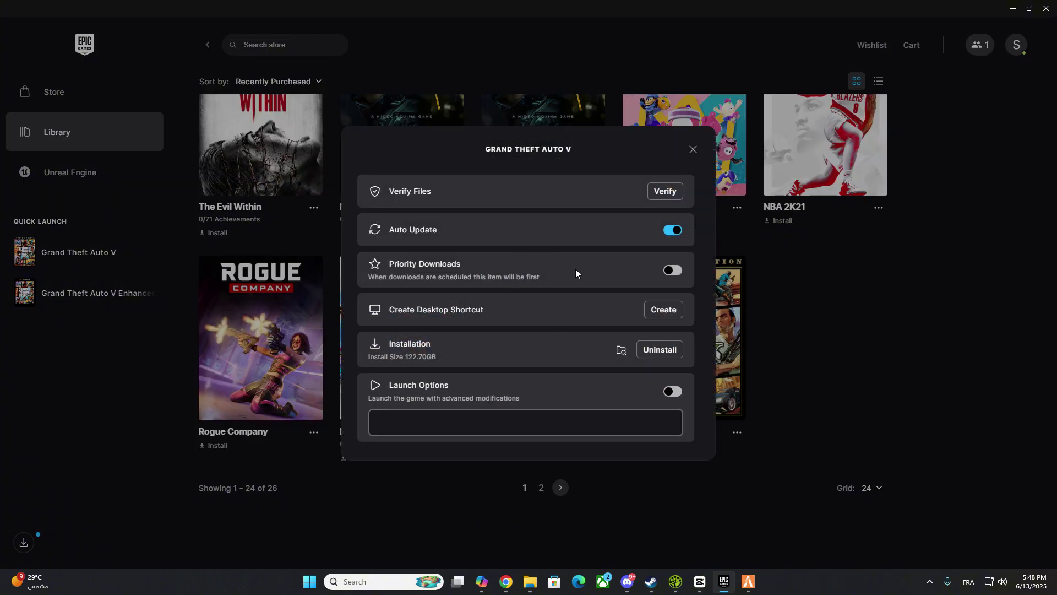
pyautogui.click(619, 355)
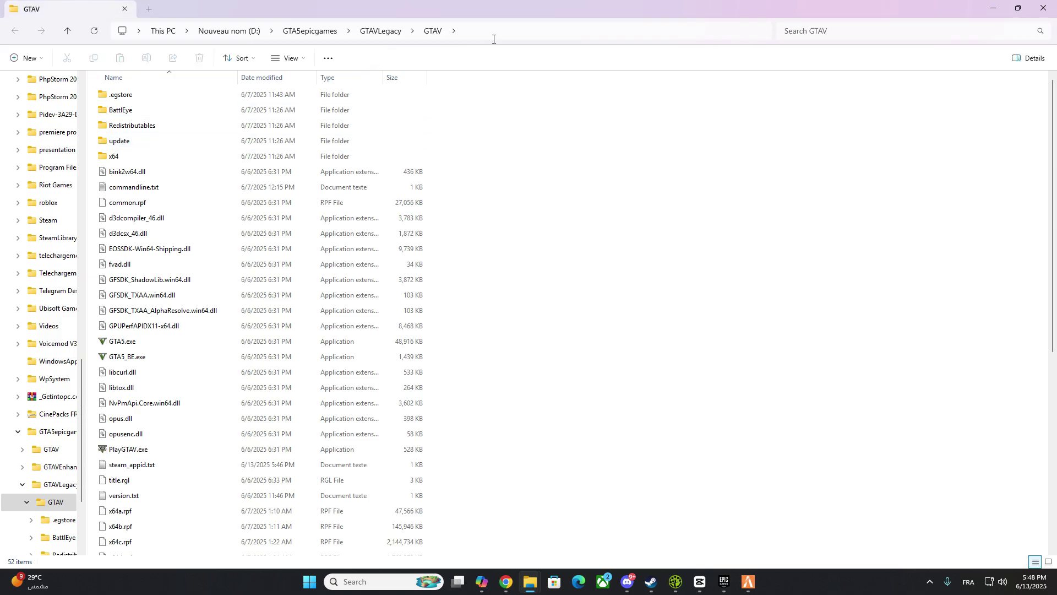
# - Select the full path D:\GTA5epicgames\GTAVLegacy\GTAV in the File Explorer address bar
pyautogui.click(549, 34)
pyautogui.click(292, 30)
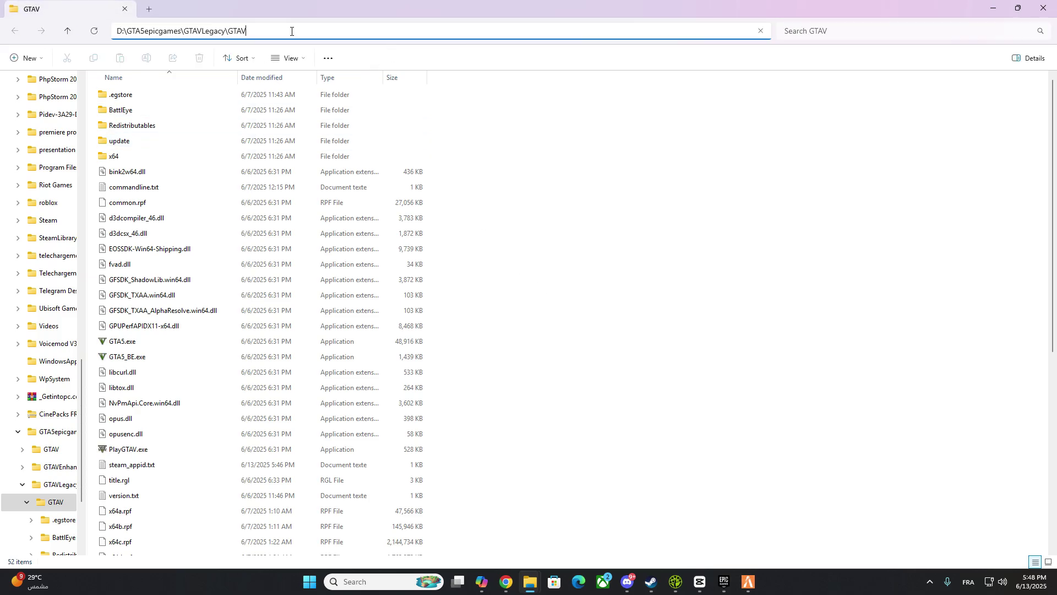
pyautogui.hotkey('ctrl', 'a')
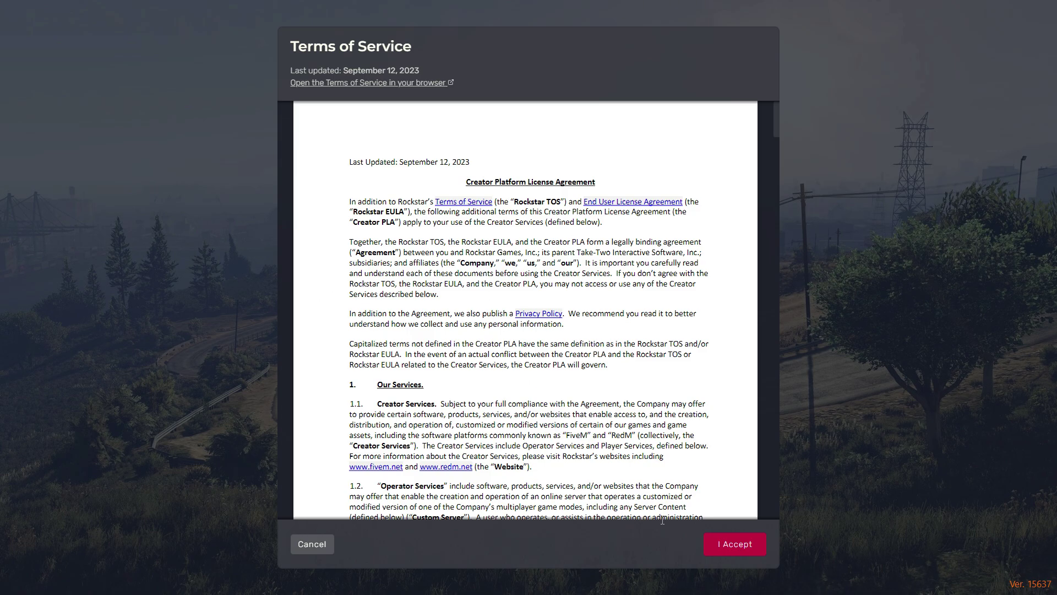
# - Accept Rockstar's Terms of Service and skip account linking with 'don't ask again'
pyautogui.click(710, 543)
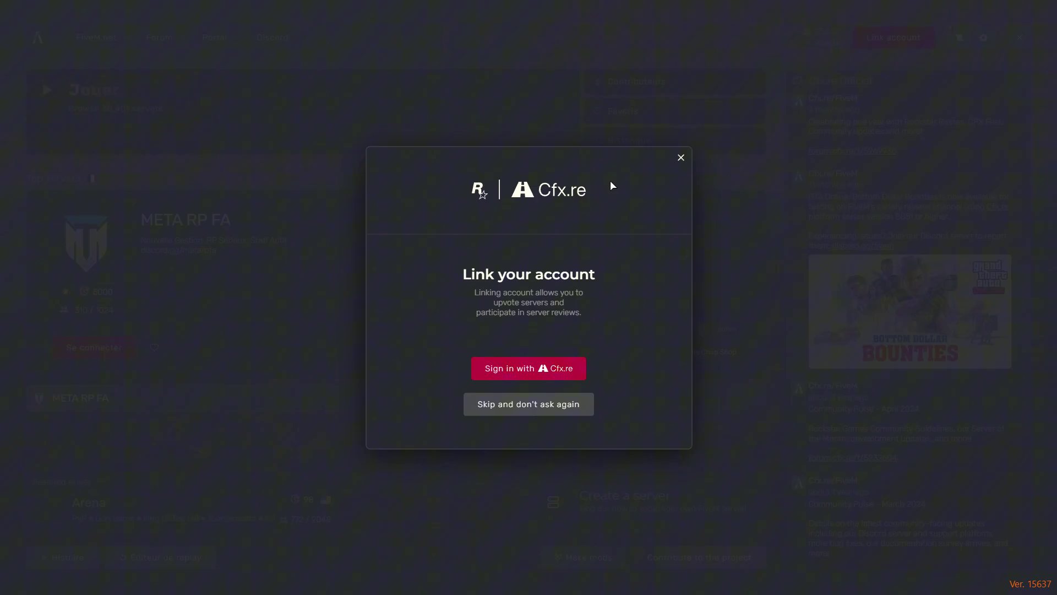
pyautogui.click(679, 158)
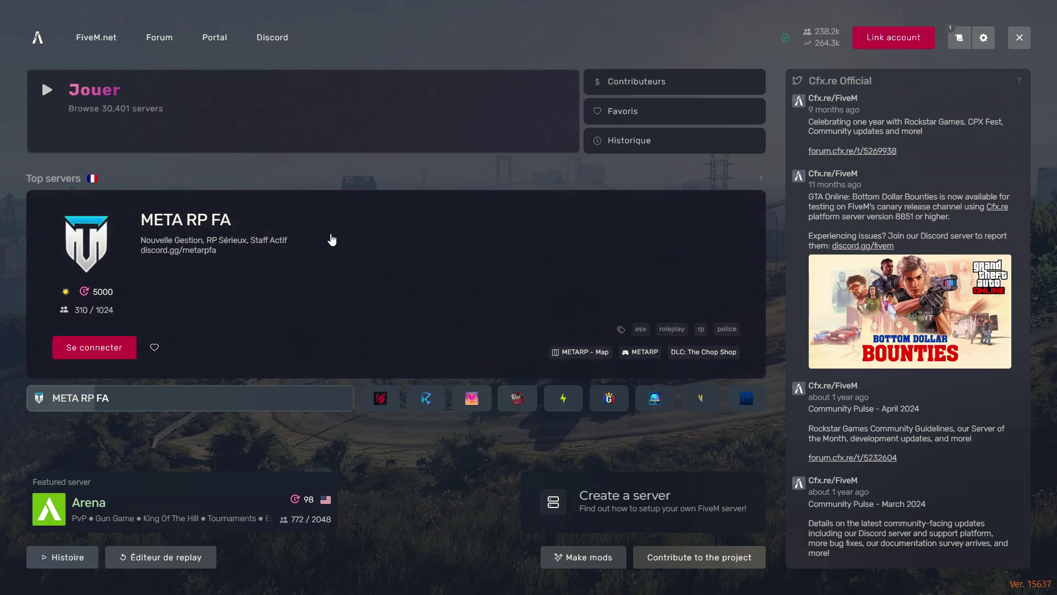
# - Enter the server browser via Jouer, browse the list and focus the server search bar
pyautogui.click(294, 149)
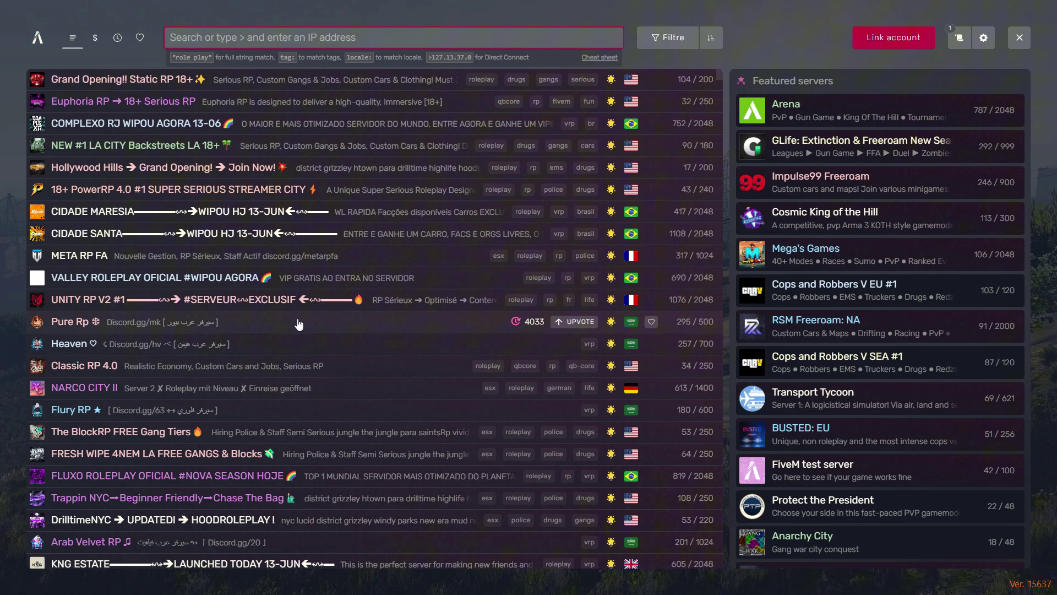
pyautogui.scroll(-3, 293, 325)
pyautogui.scroll(-2, 293, 325)
pyautogui.scroll(-1, 414, 248)
pyautogui.scroll(-1, 579, 165)
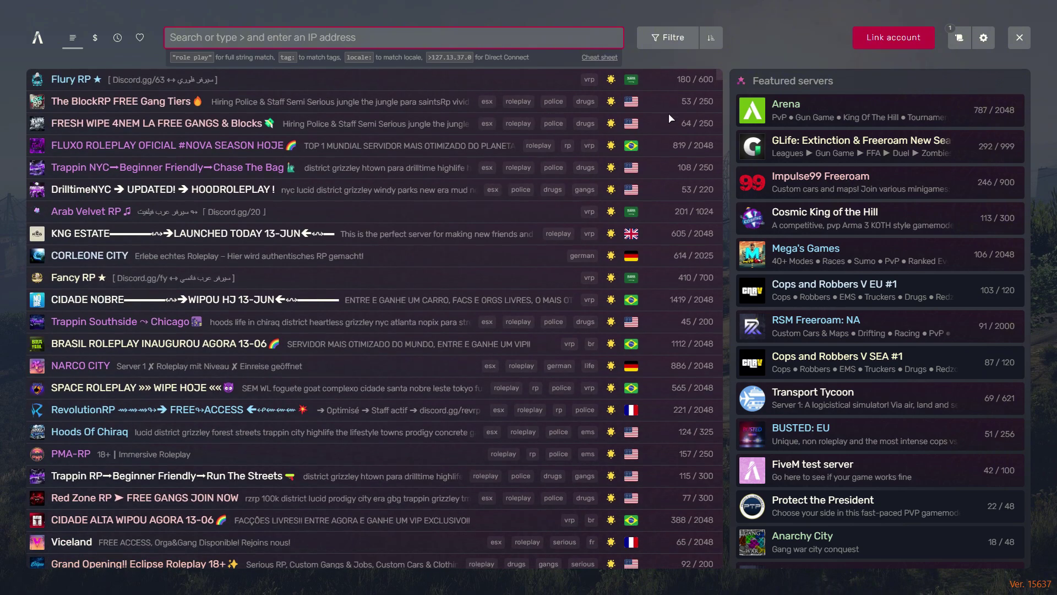
pyautogui.moveTo(721, 75); pyautogui.dragTo(721, 100)
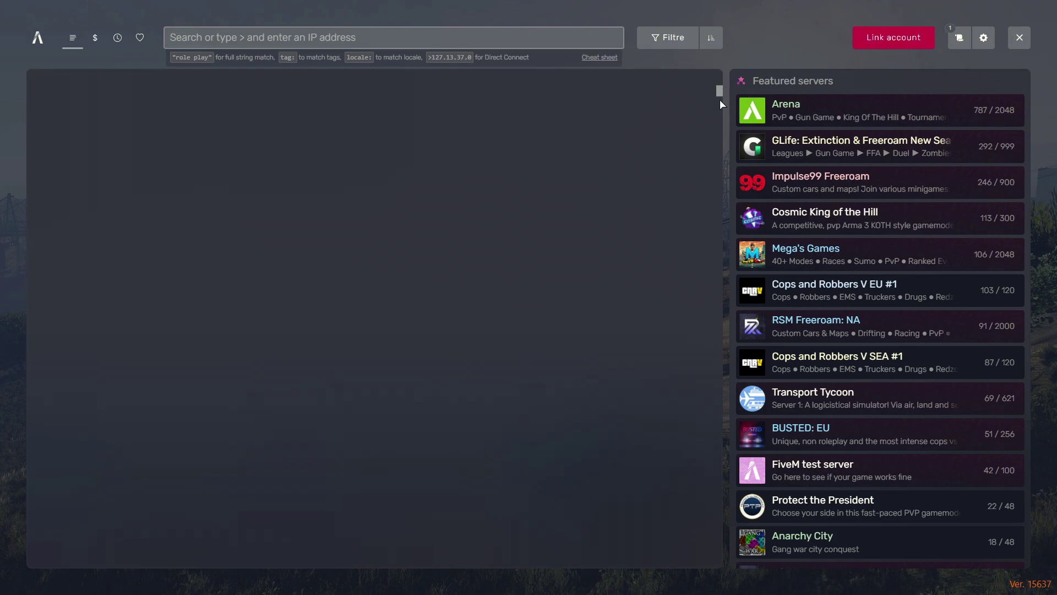
pyautogui.scroll(3, 519, 247)
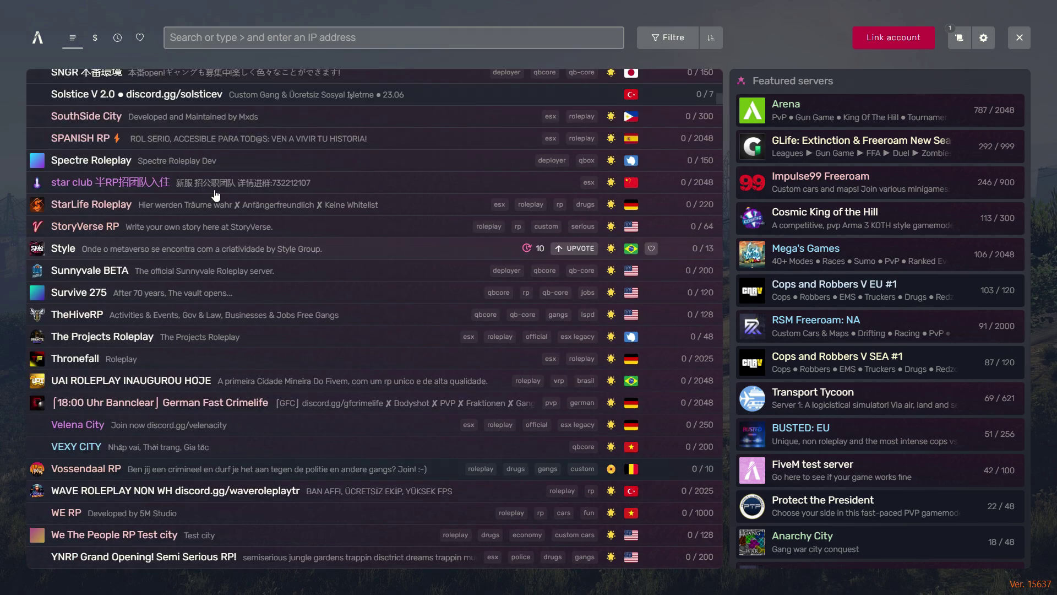
pyautogui.moveTo(248, 247)
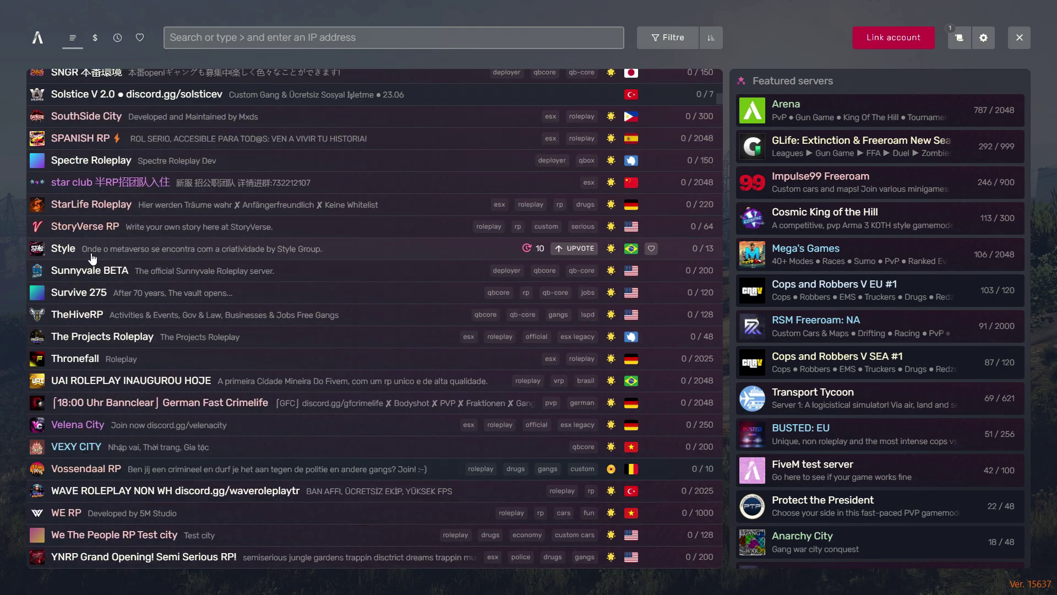
pyautogui.click(324, 37)
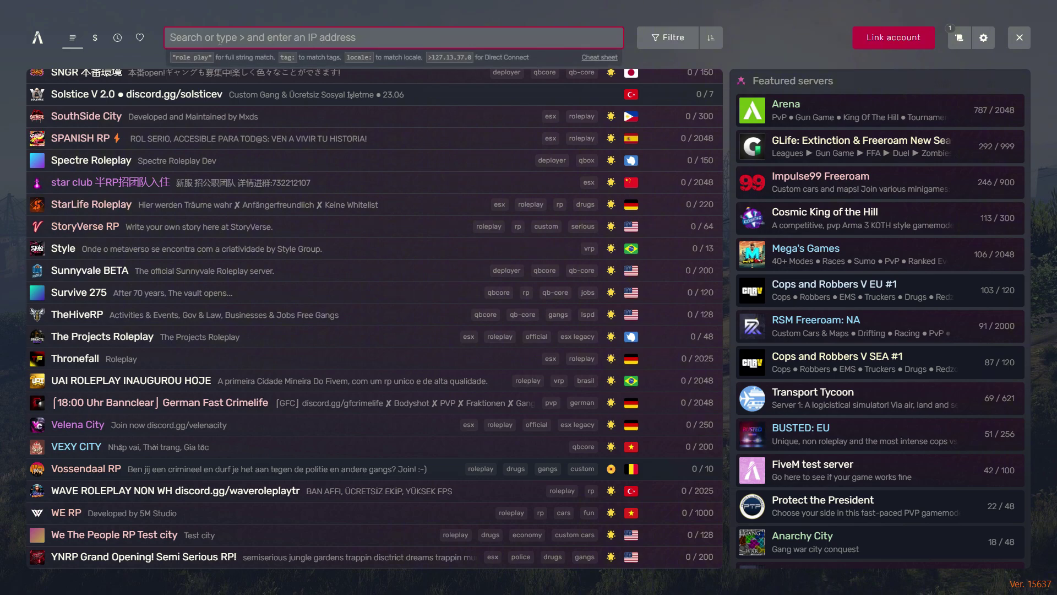